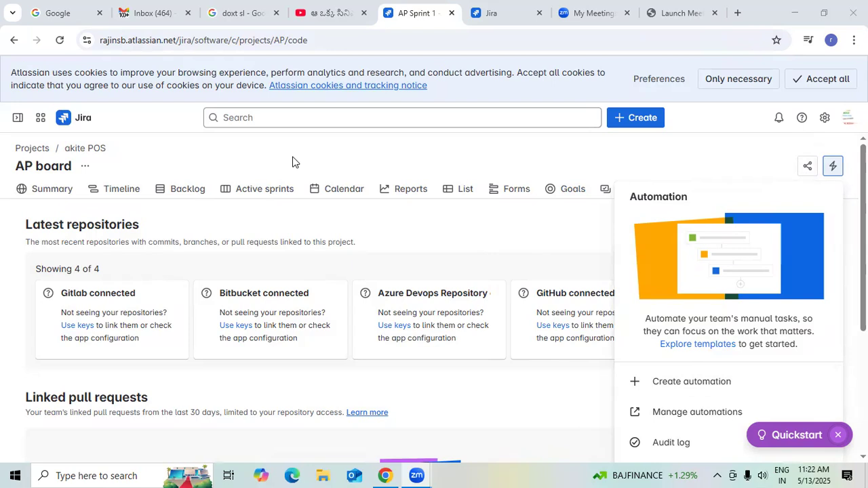
# Start a new automation rule for the akite POS project and go through the introductory rule builder tour.
pyautogui.click(724, 392)
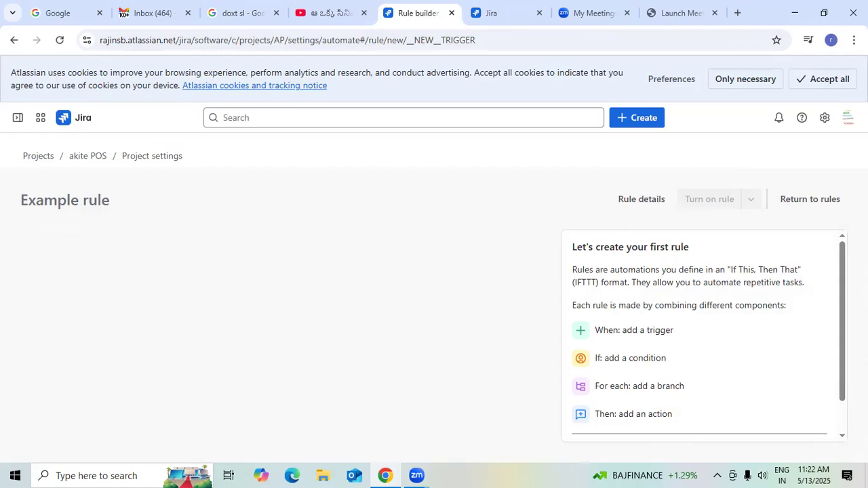
pyautogui.moveTo(843, 336)
pyautogui.mouseDown()
pyautogui.moveTo(843, 384)
pyautogui.moveTo(843, 353)
pyautogui.mouseUp()
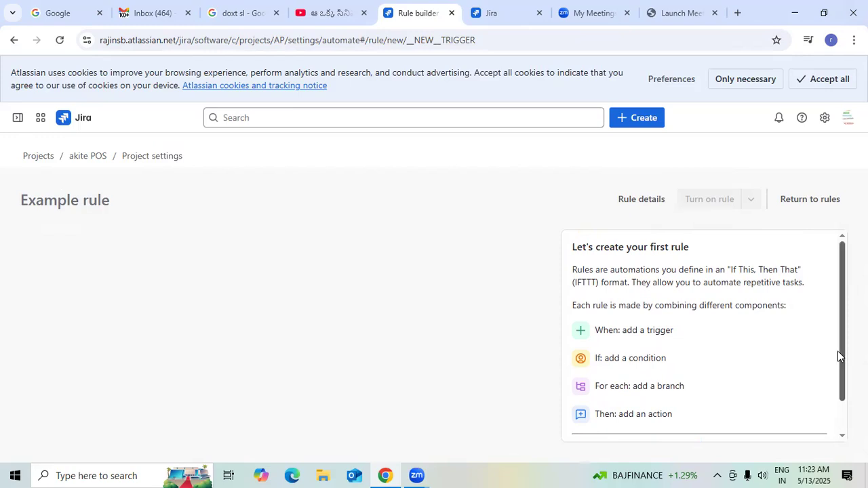
pyautogui.moveTo(841, 356); pyautogui.dragTo(841, 389)
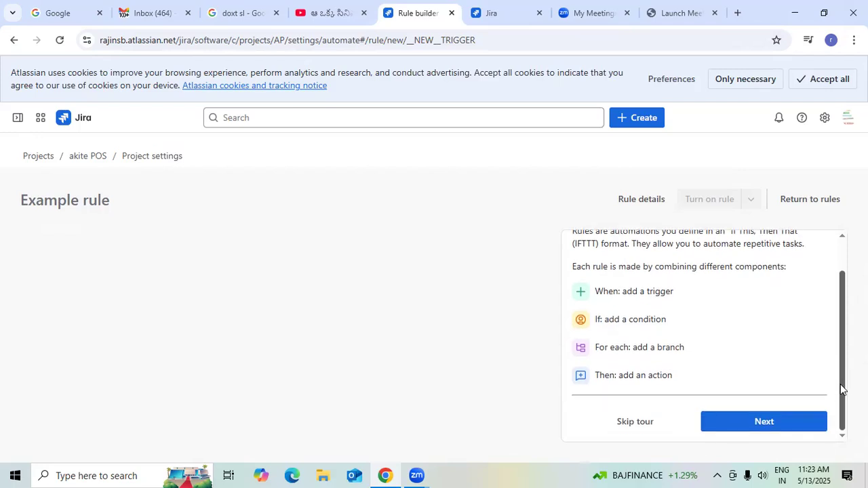
pyautogui.click(767, 424)
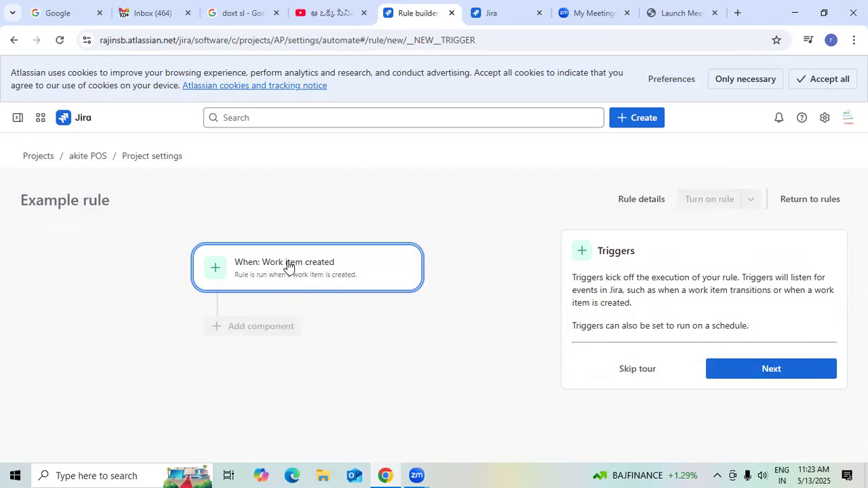
pyautogui.click(774, 367)
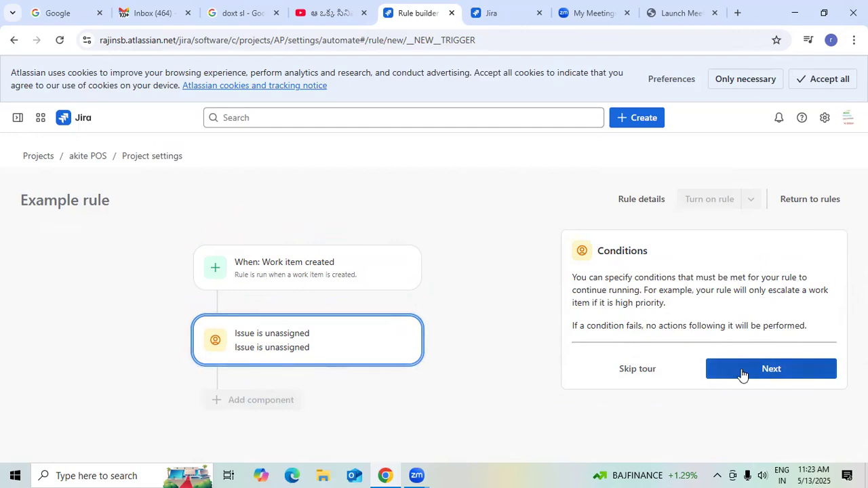
pyautogui.click(743, 372)
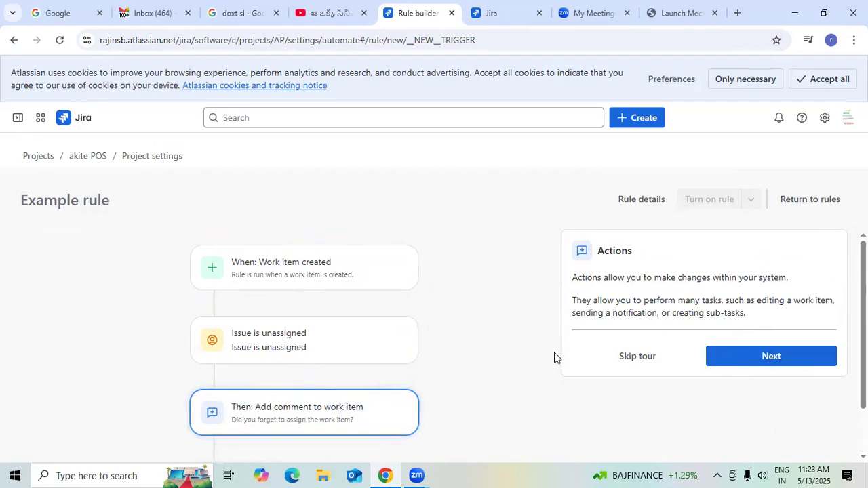
pyautogui.click(764, 364)
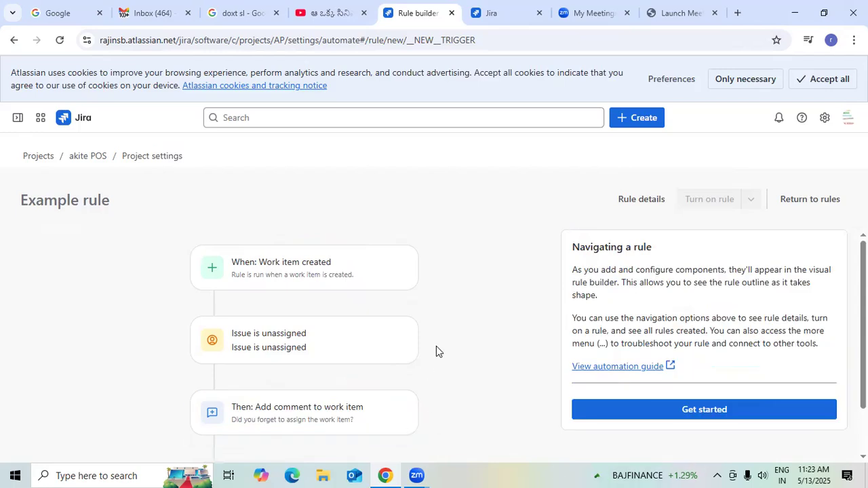
pyautogui.scroll(-2, 434, 349)
pyautogui.click(710, 410)
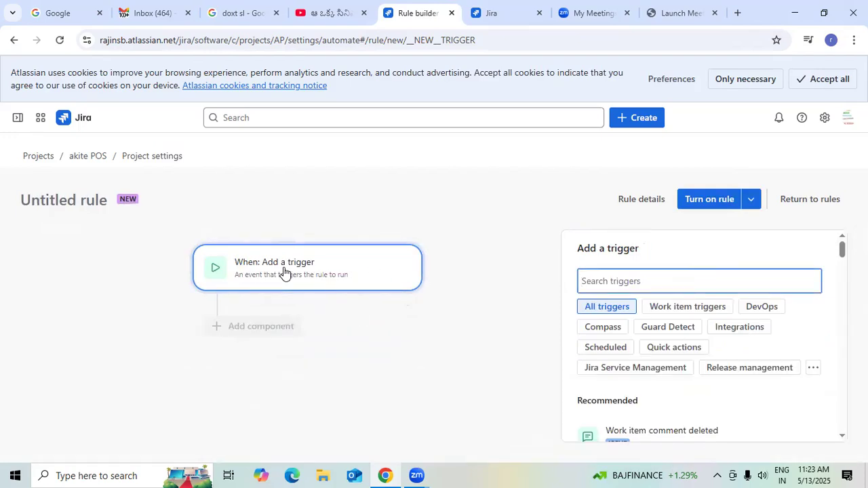
# Limit the trigger list to work item triggers and review the available ones.
pyautogui.click(217, 272)
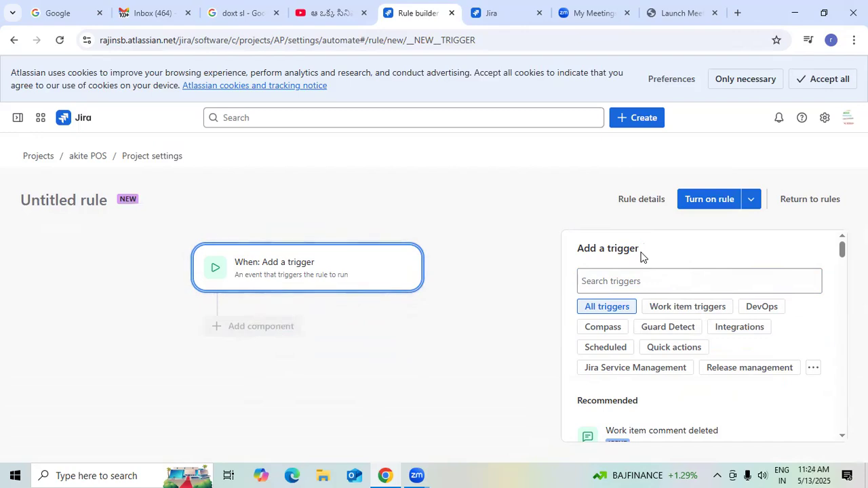
pyautogui.click(682, 313)
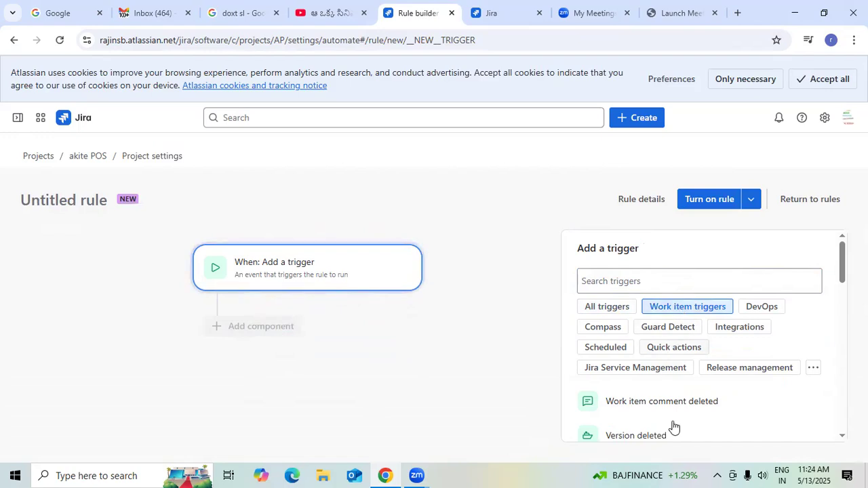
pyautogui.scroll(-2, 729, 401)
pyautogui.scroll(1, 719, 356)
pyautogui.scroll(2, 719, 356)
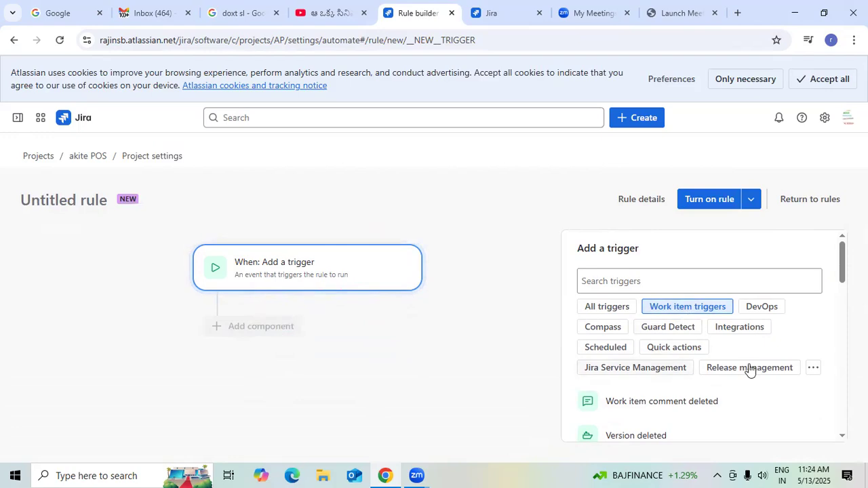
pyautogui.scroll(-2, 751, 368)
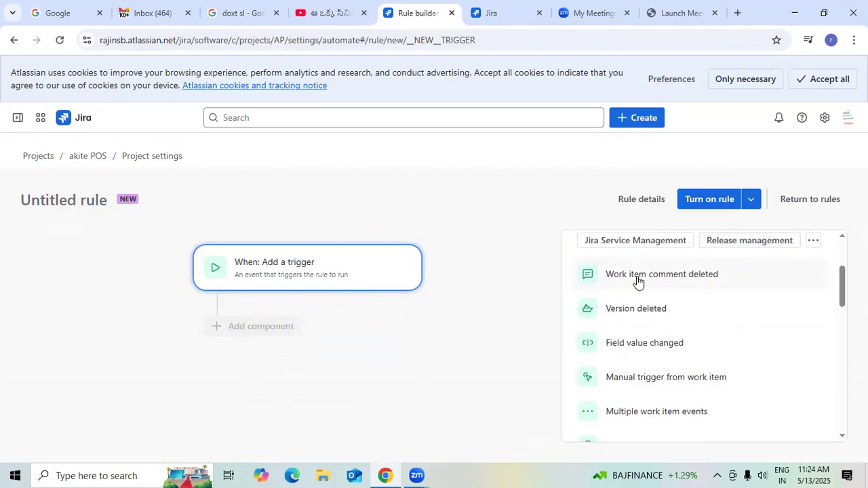
pyautogui.scroll(-7, 664, 352)
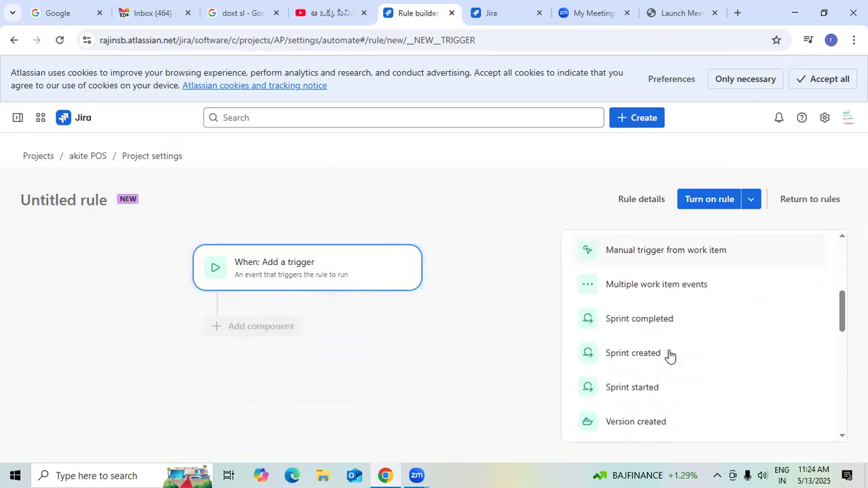
pyautogui.scroll(-2, 673, 377)
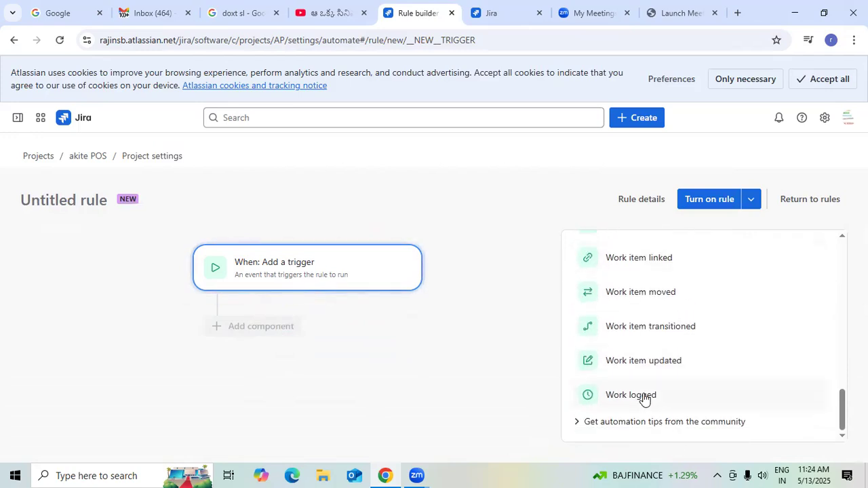
pyautogui.scroll(10, 659, 330)
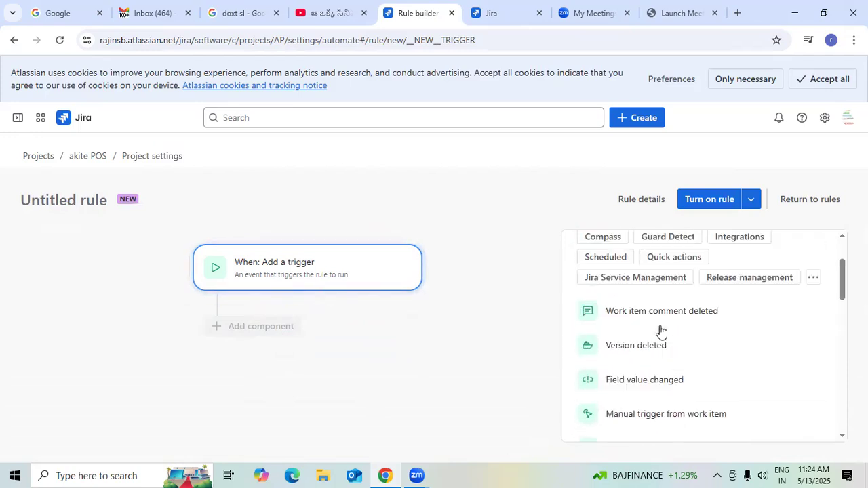
# Try to turn on the rule without a trigger, and try to save it without enabling it.
pyautogui.click(708, 201)
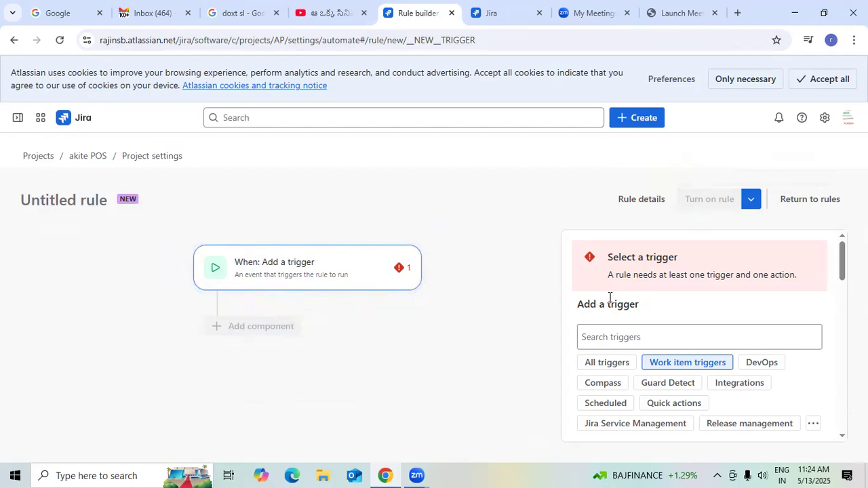
pyautogui.scroll(-2, 608, 298)
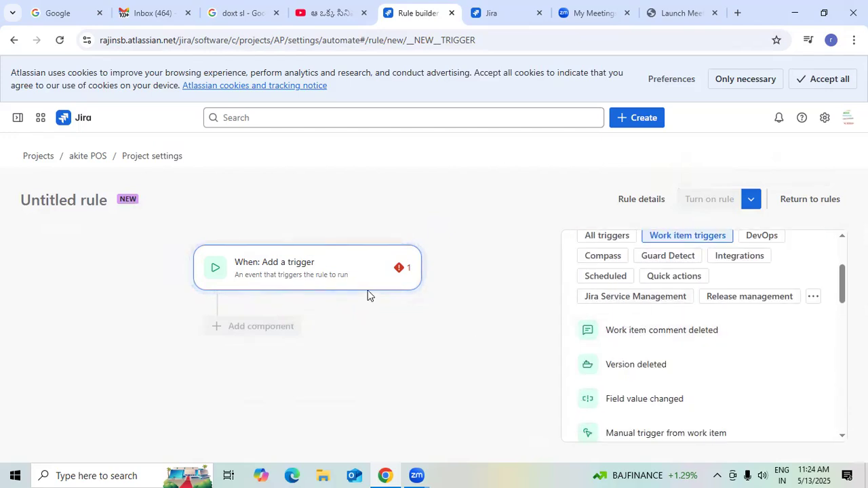
pyautogui.click(402, 270)
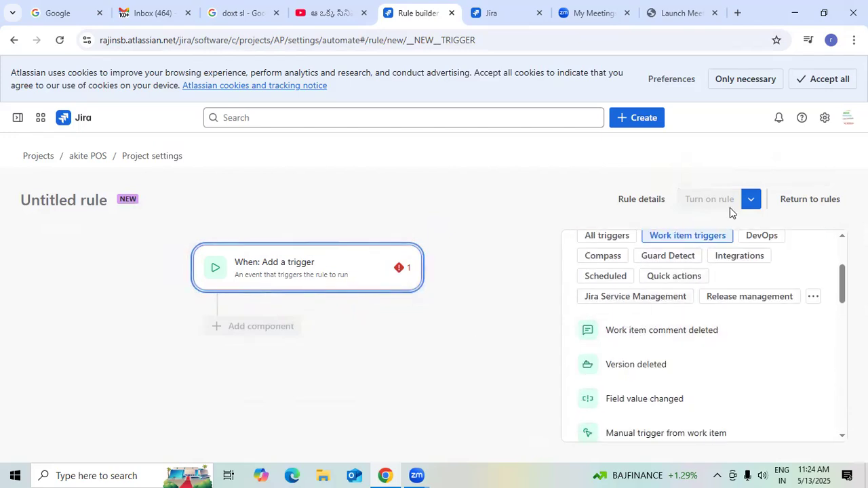
pyautogui.click(751, 199)
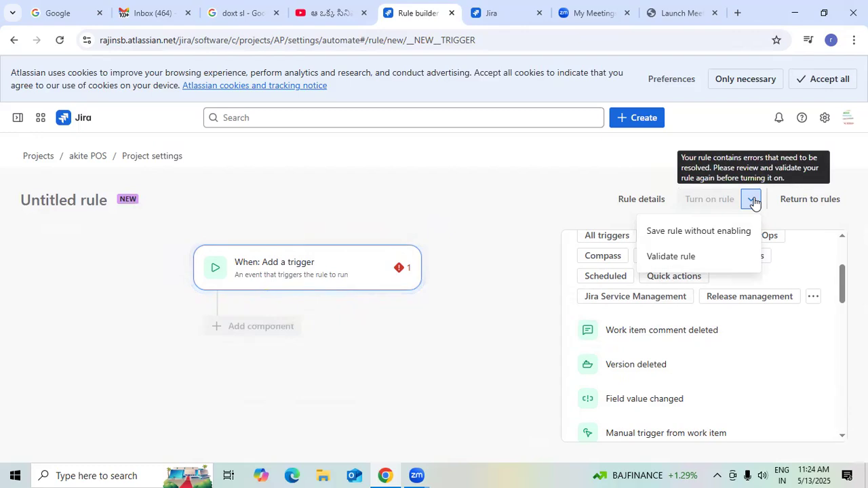
pyautogui.click(723, 239)
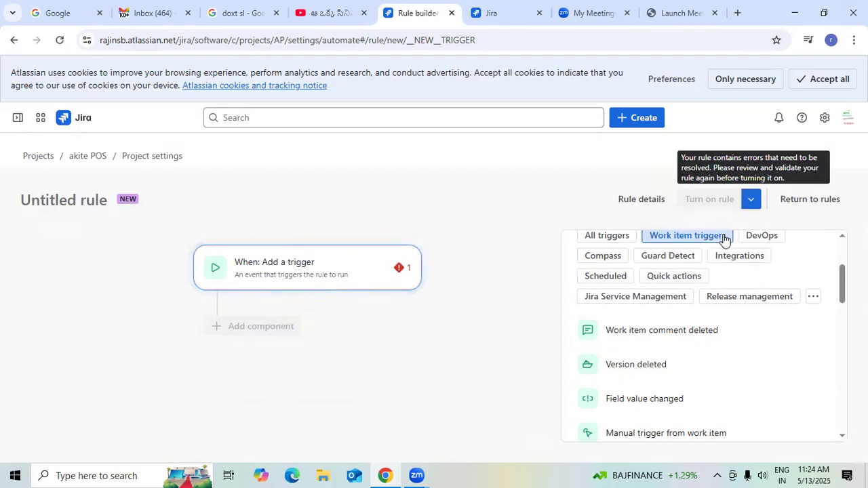
# Validate the untitled rule and read the validation result above the trigger.
pyautogui.click(751, 202)
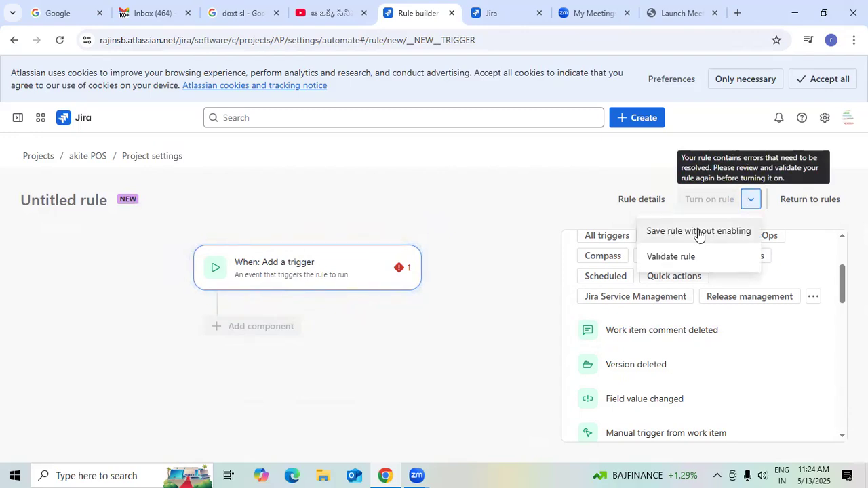
pyautogui.click(688, 260)
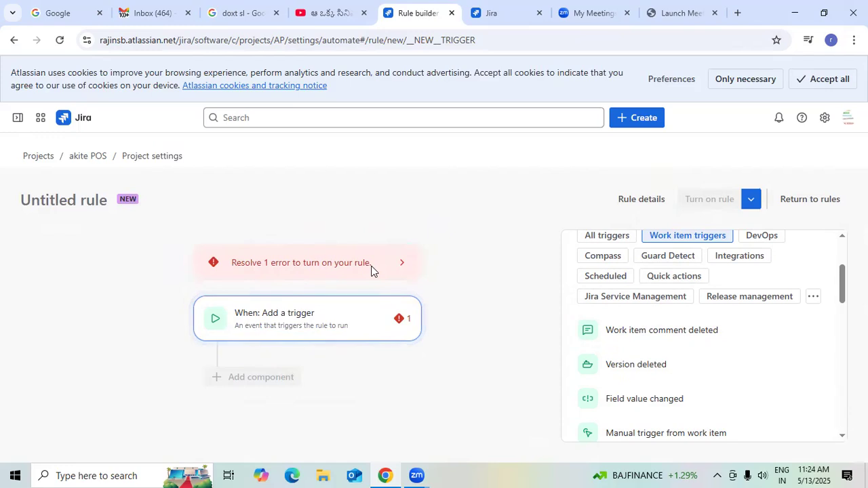
pyautogui.moveTo(231, 262); pyautogui.dragTo(349, 265)
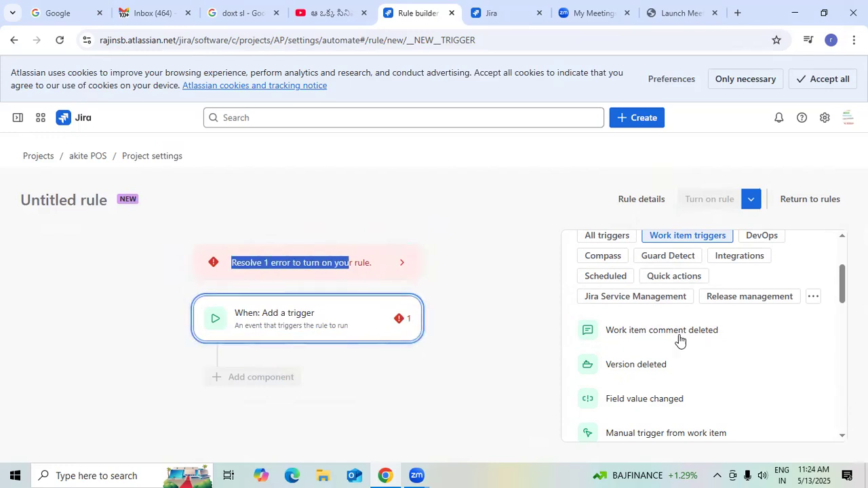
# Show all triggers and set "Work item comment deleted" as the rule's trigger.
pyautogui.scroll(1, 738, 328)
pyautogui.scroll(2, 719, 339)
pyautogui.scroll(-2, 671, 303)
pyautogui.click(602, 237)
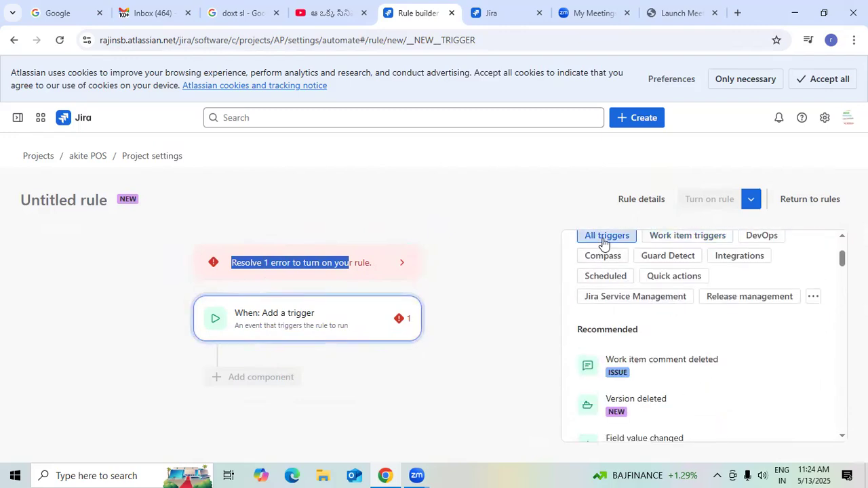
pyautogui.click(630, 366)
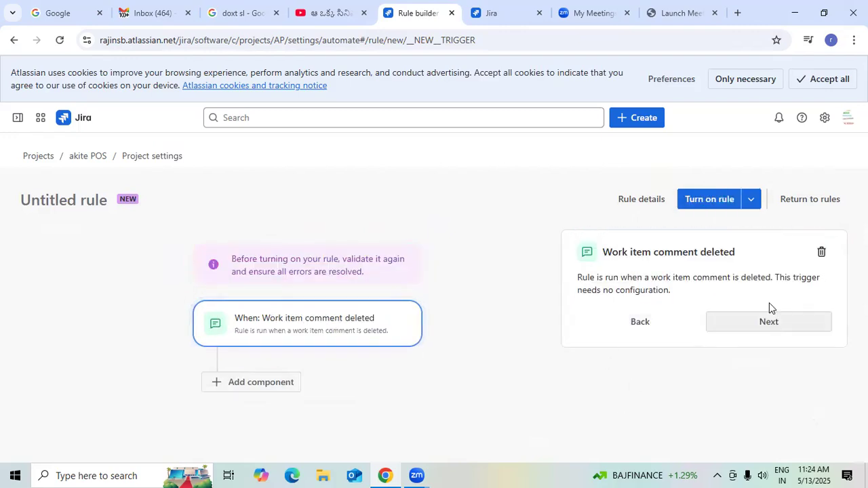
# Add a THEN action to the rule that publishes a new page in Confluence.
pyautogui.click(753, 322)
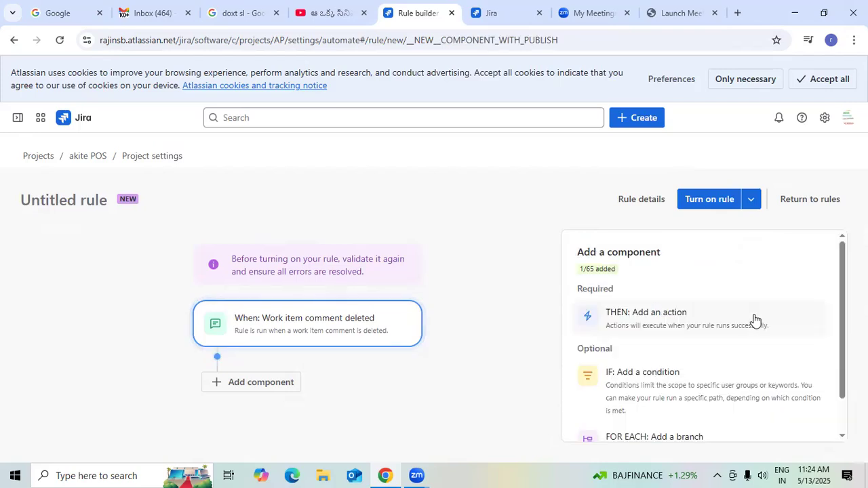
pyautogui.scroll(-1, 668, 340)
pyautogui.click(663, 287)
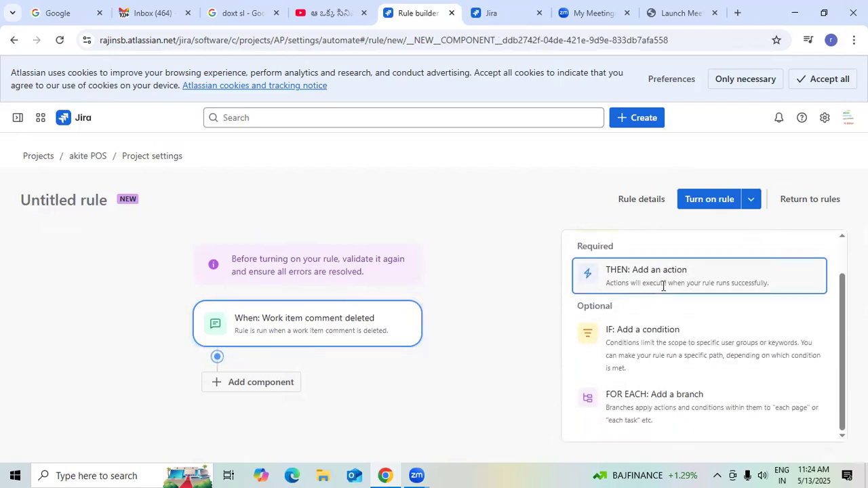
pyautogui.scroll(-3, 693, 292)
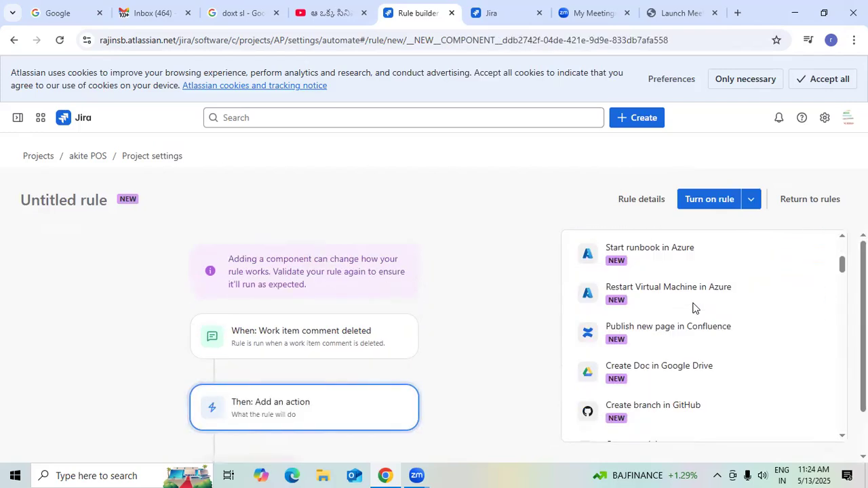
pyautogui.click(666, 340)
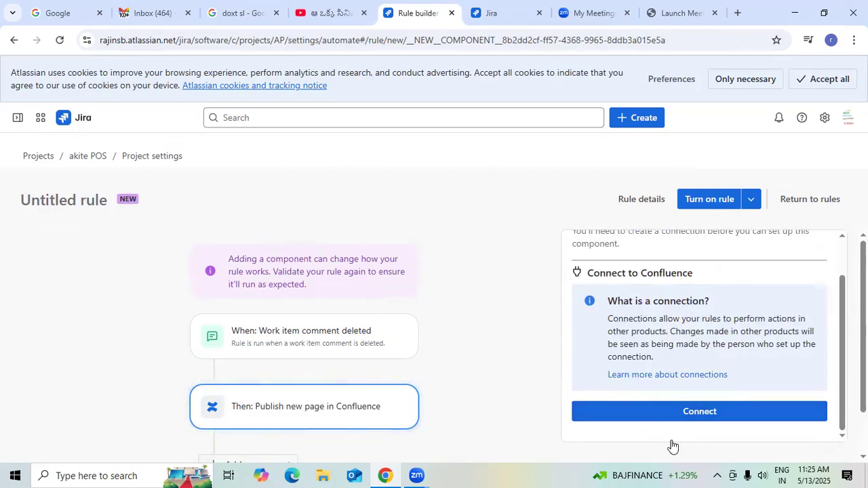
# Try to connect the action to Confluence, view the page for learning more about Confluence, and cancel creating the connection.
pyautogui.click(704, 416)
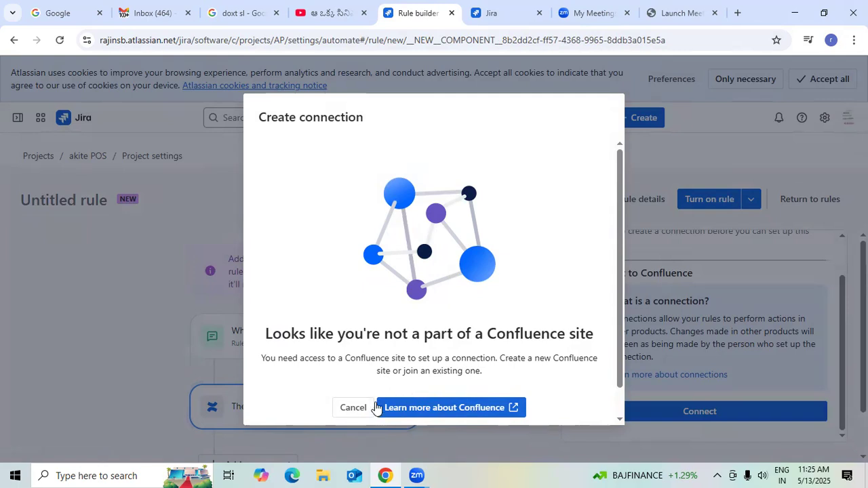
pyautogui.click(421, 408)
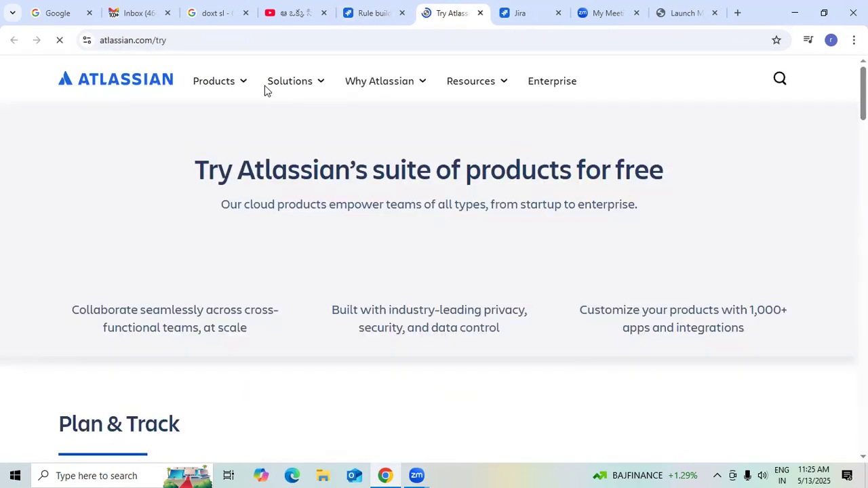
pyautogui.click(360, 13)
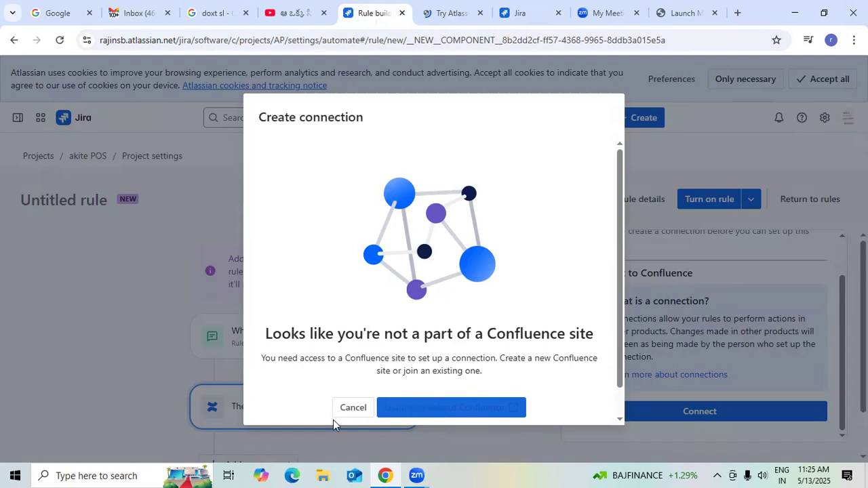
pyautogui.click(357, 411)
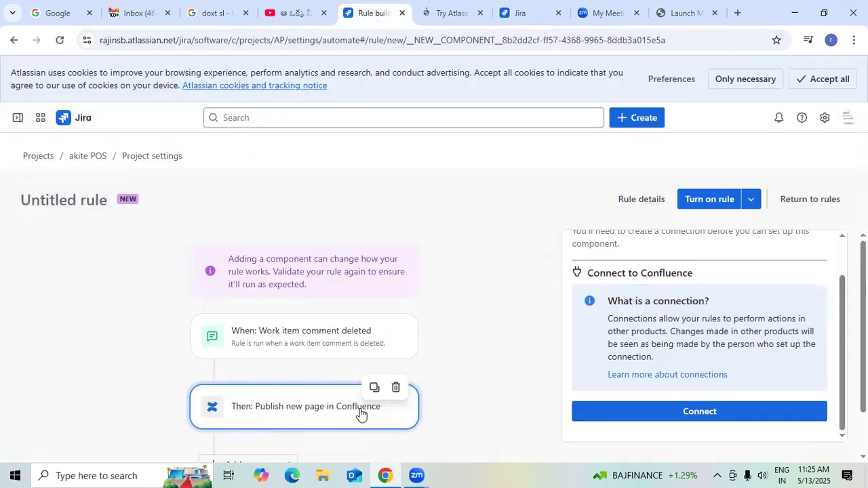
pyautogui.scroll(1, 670, 314)
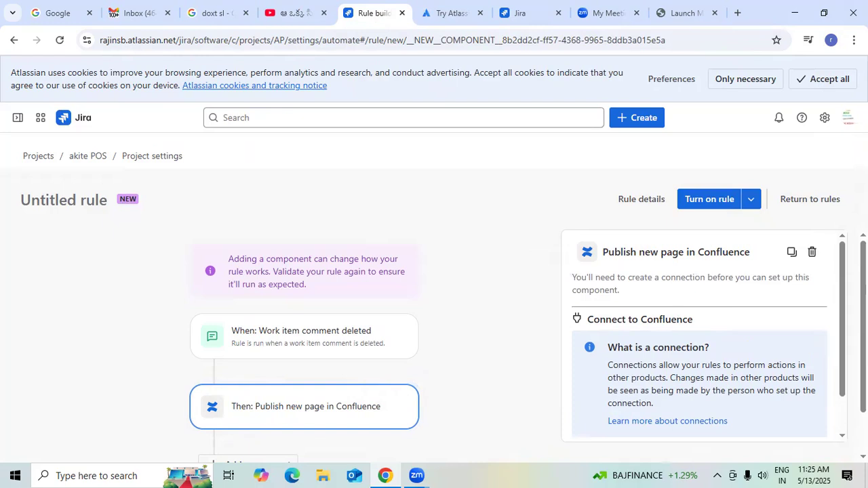
pyautogui.scroll(-1, 620, 323)
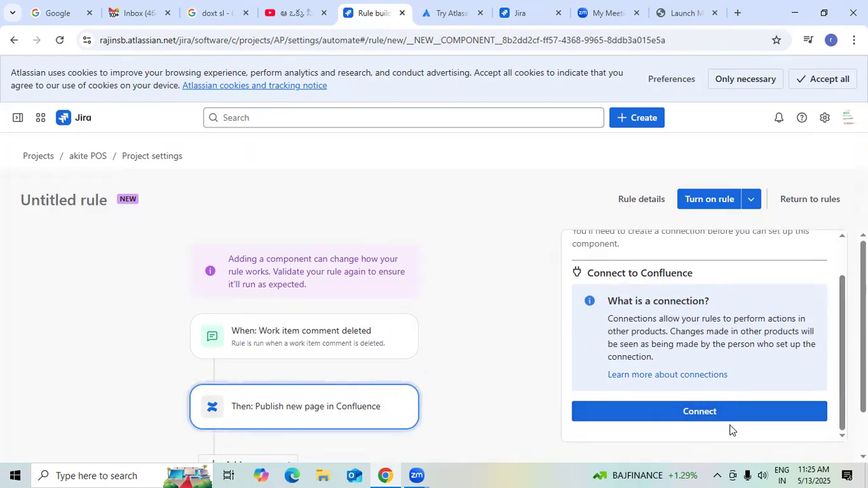
# Try again to connect the publish-page action to Confluence, and cancel creating the connection.
pyautogui.click(710, 413)
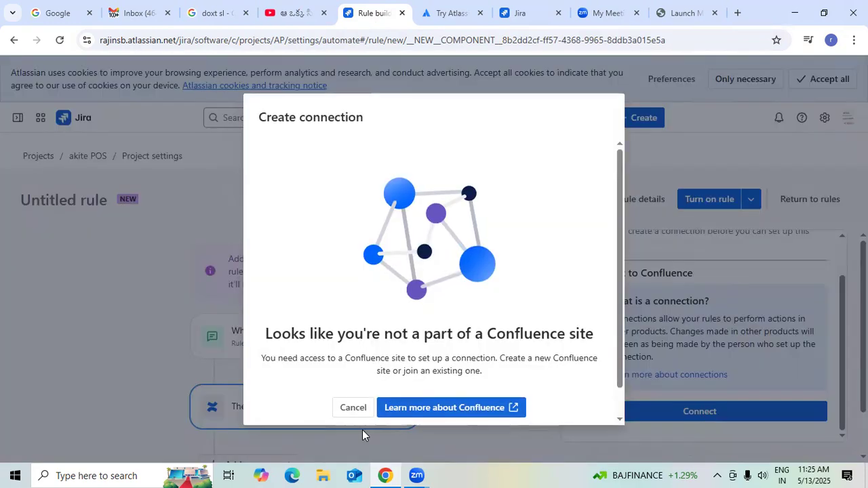
pyautogui.click(350, 410)
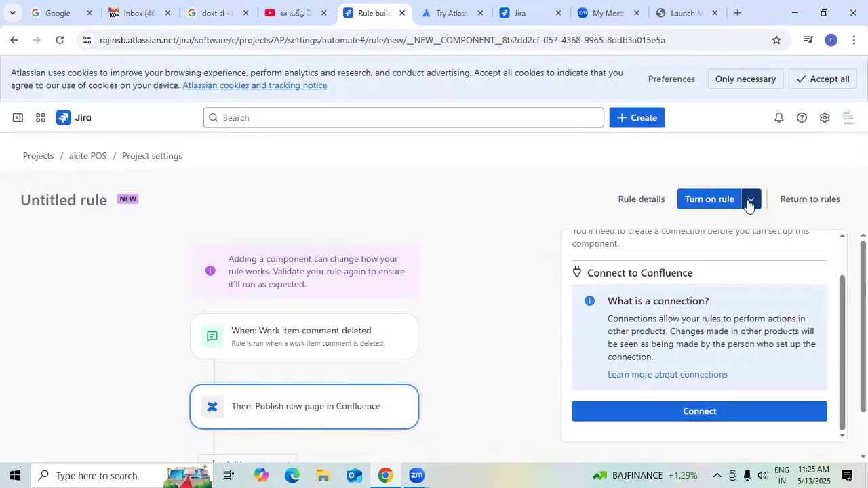
# Name the rule "billing item numbers" and save it without enabling, leaving All admins able to edit it.
pyautogui.click(750, 201)
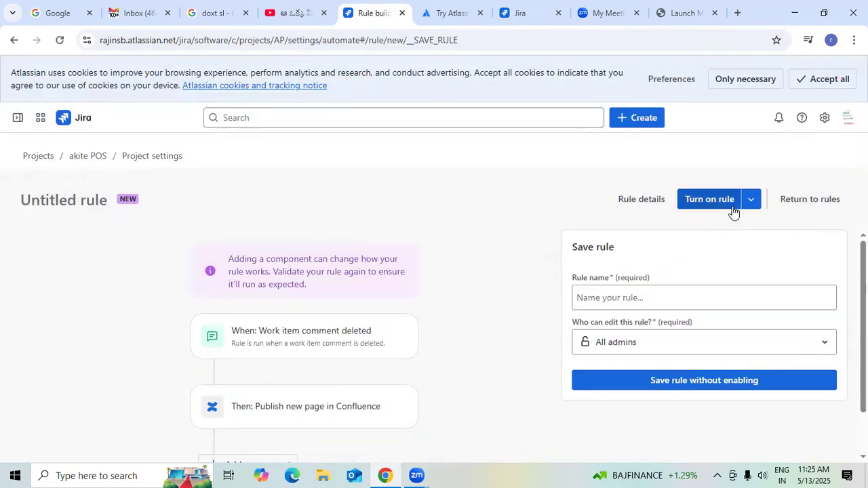
pyautogui.click(664, 290)
pyautogui.click(666, 259)
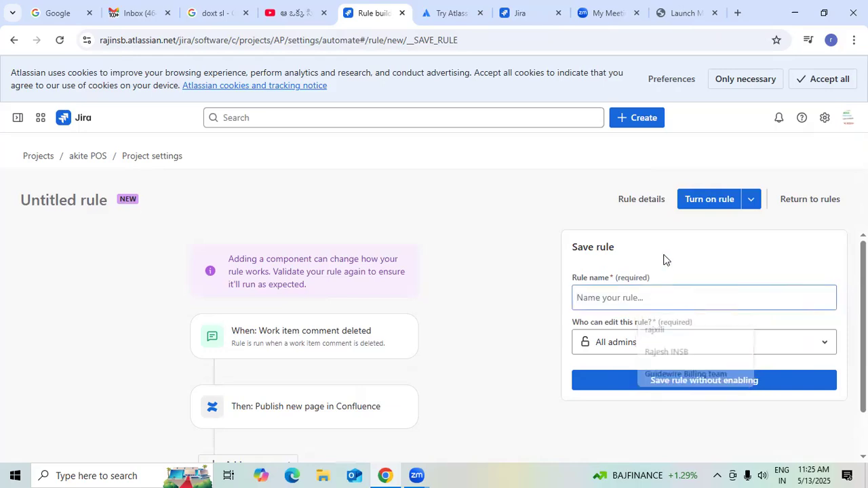
pyautogui.click(650, 295)
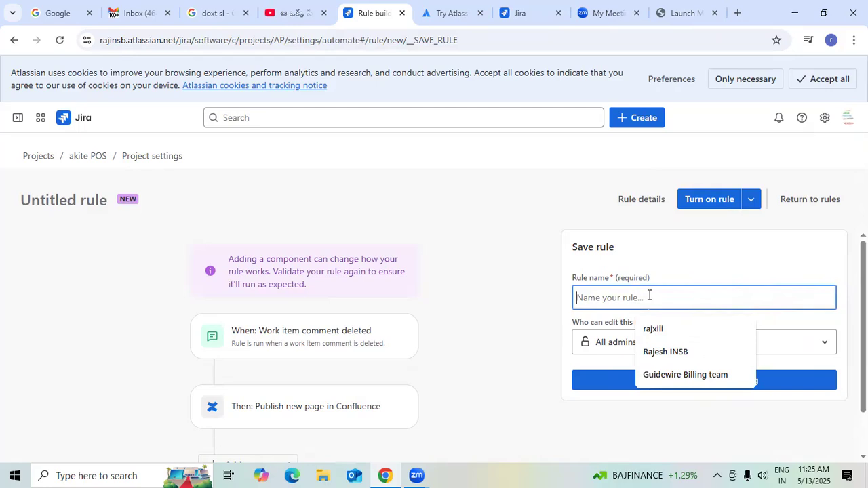
pyautogui.write('bill')
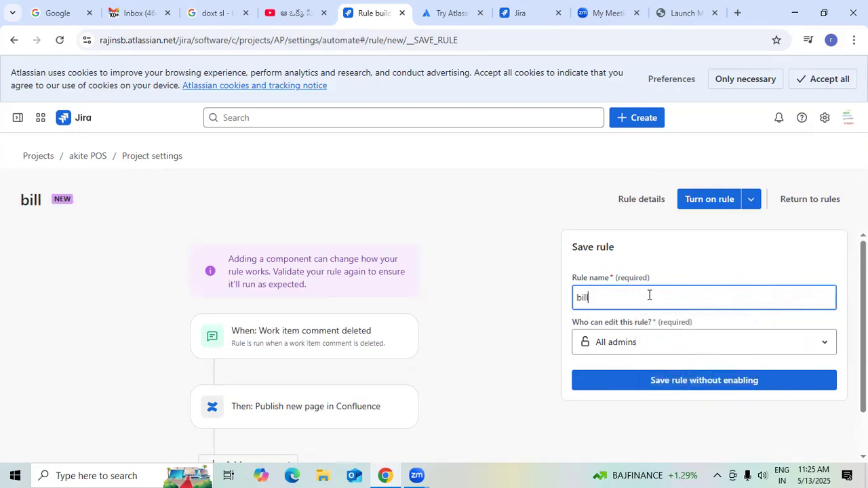
pyautogui.write('ing items')
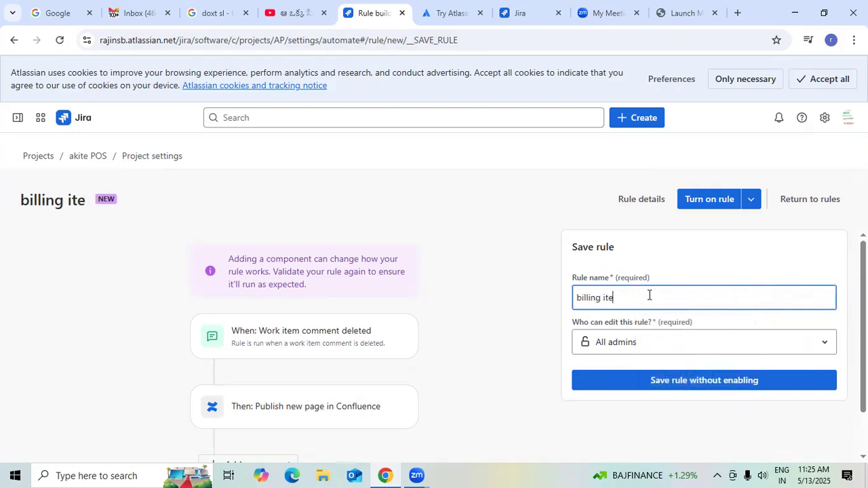
pyautogui.press('BackSpace')
pyautogui.press('BackSpace')
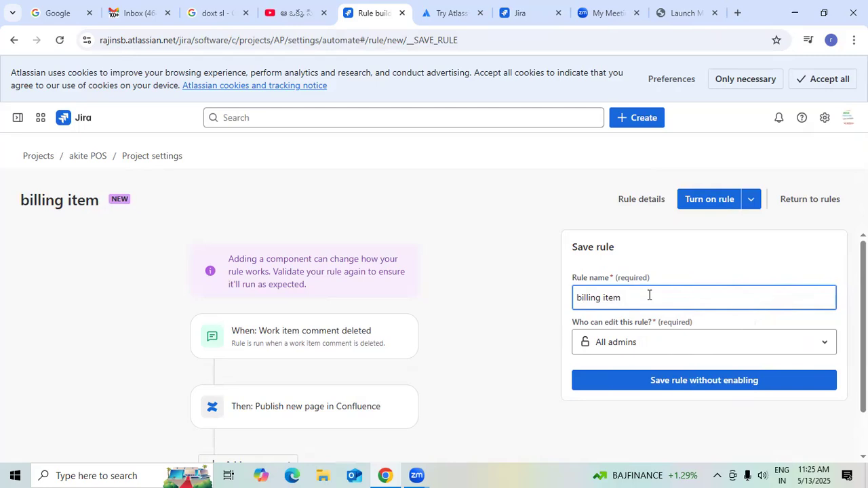
pyautogui.write('numbers')
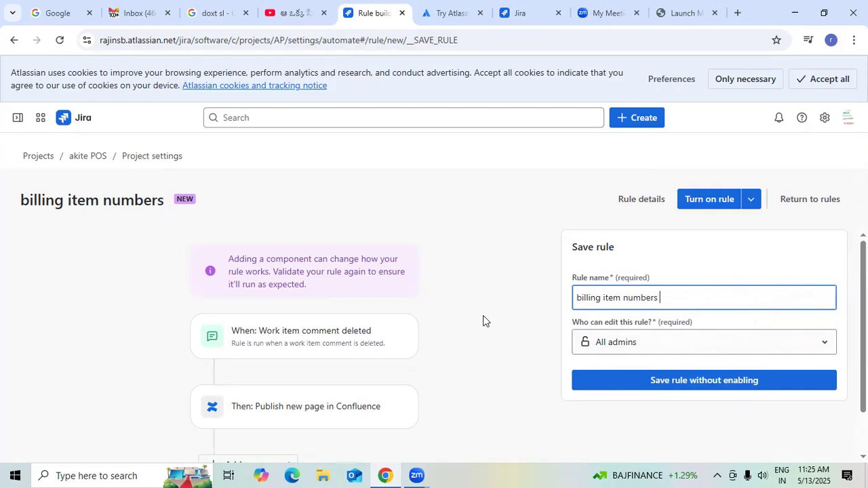
pyautogui.click(681, 385)
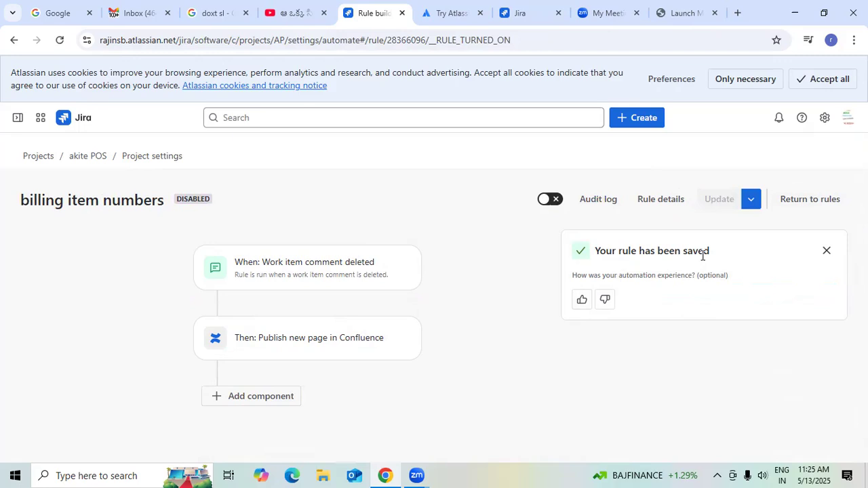
# Try to enable the saved billing item numbers rule, retry, and dismiss the error notices.
pyautogui.click(551, 200)
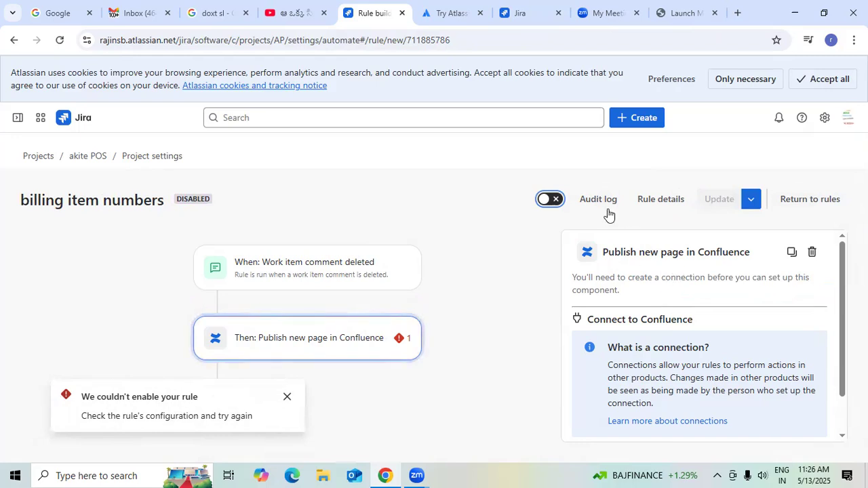
pyautogui.click(560, 202)
pyautogui.moveTo(19, 201); pyautogui.dragTo(231, 212)
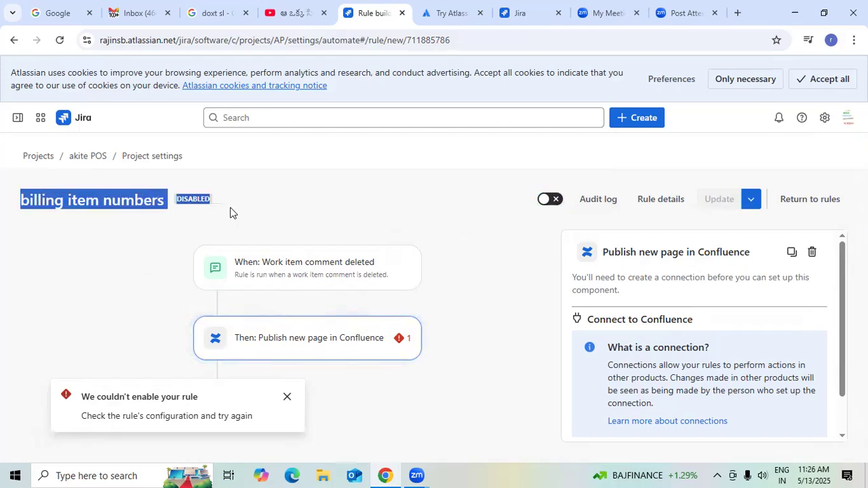
pyautogui.click(293, 201)
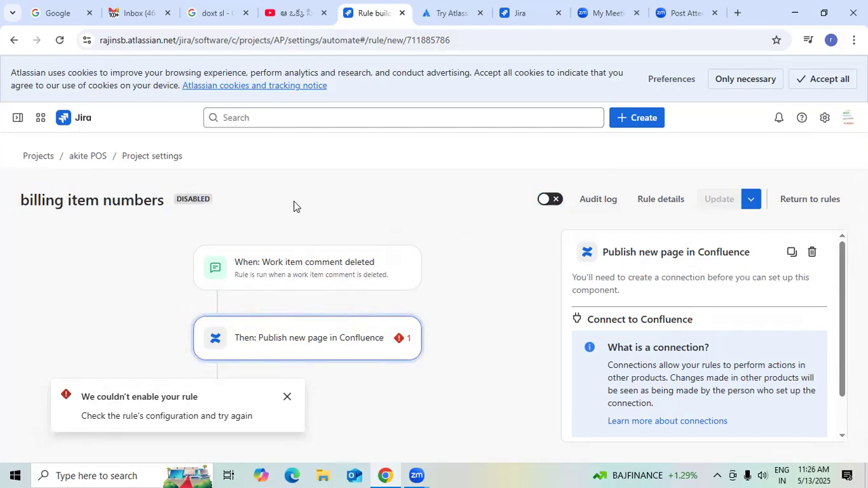
pyautogui.click(287, 397)
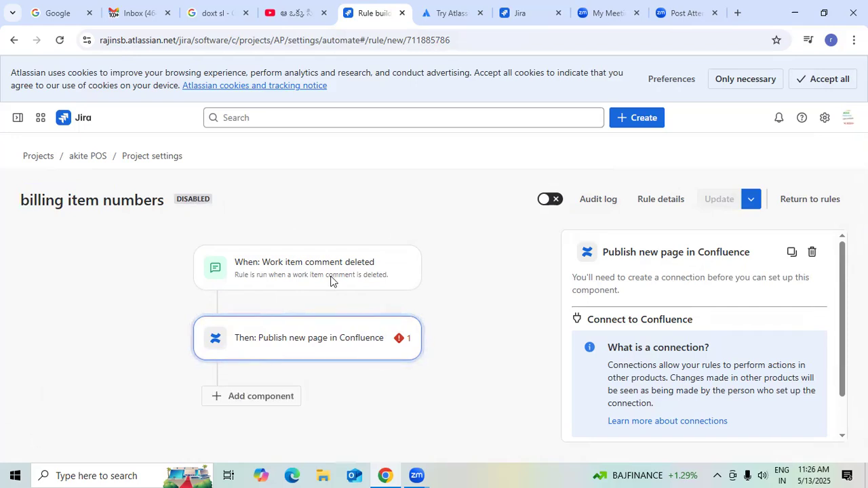
pyautogui.click(557, 203)
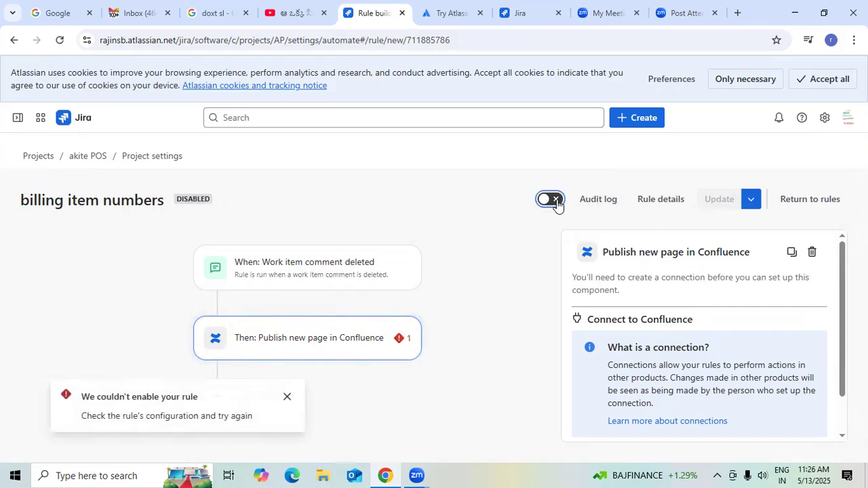
pyautogui.click(287, 398)
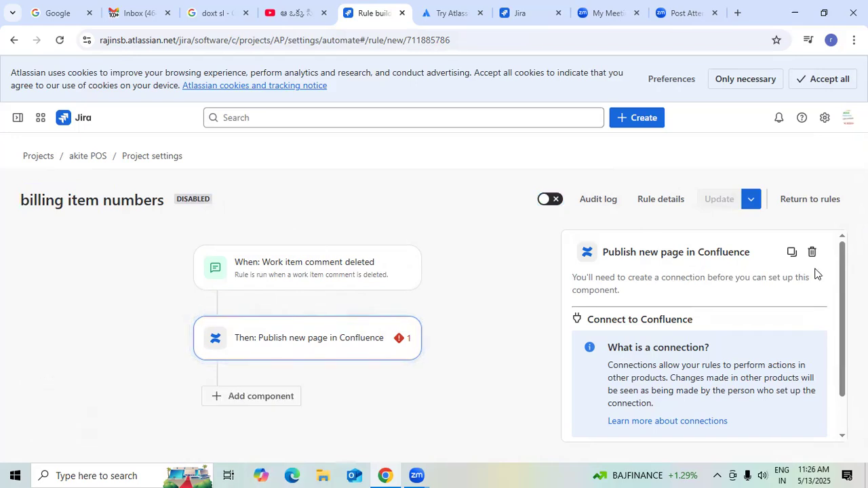
# Review the rule's details, including scope, owner, actor, error notification and edit permission, and return to the project's list of automation rules.
pyautogui.click(679, 201)
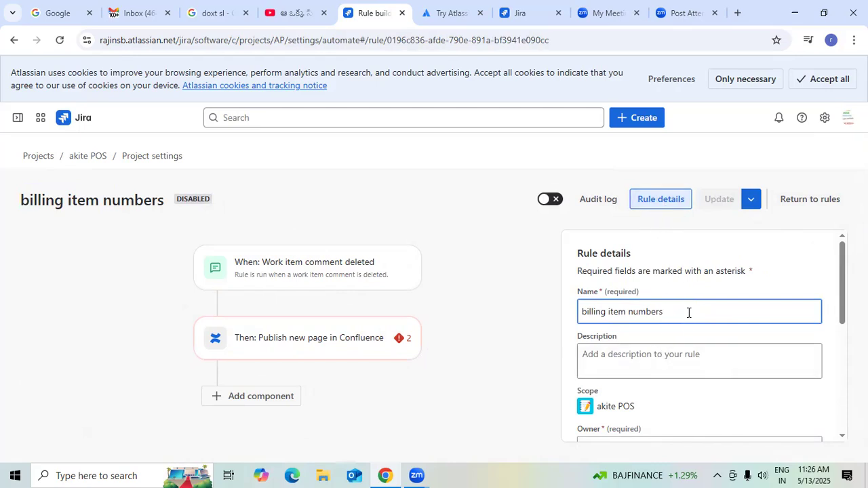
pyautogui.scroll(-1, 688, 312)
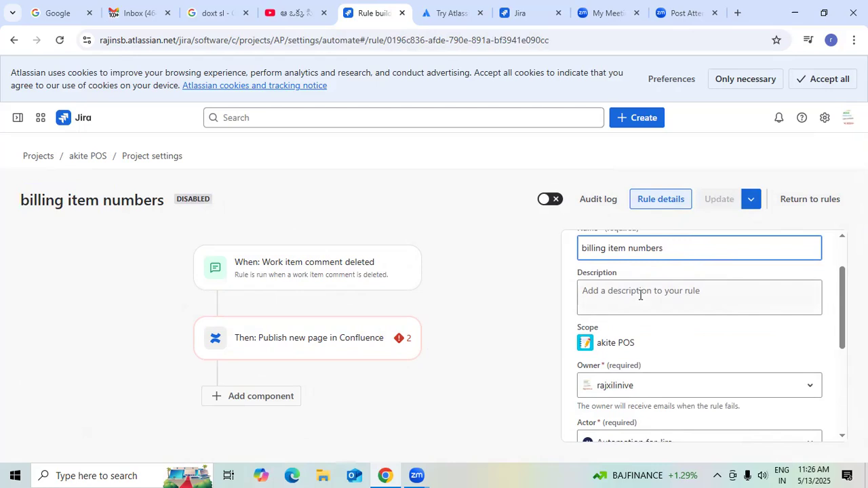
pyautogui.scroll(-1, 641, 295)
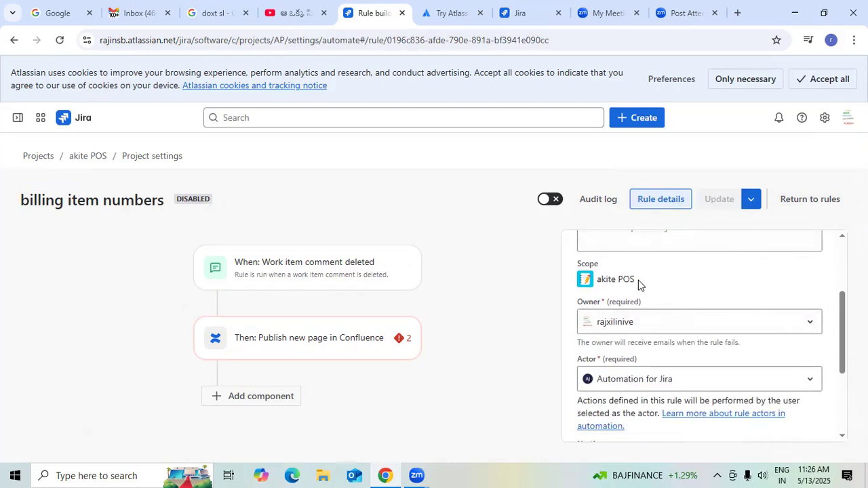
pyautogui.scroll(-1, 670, 381)
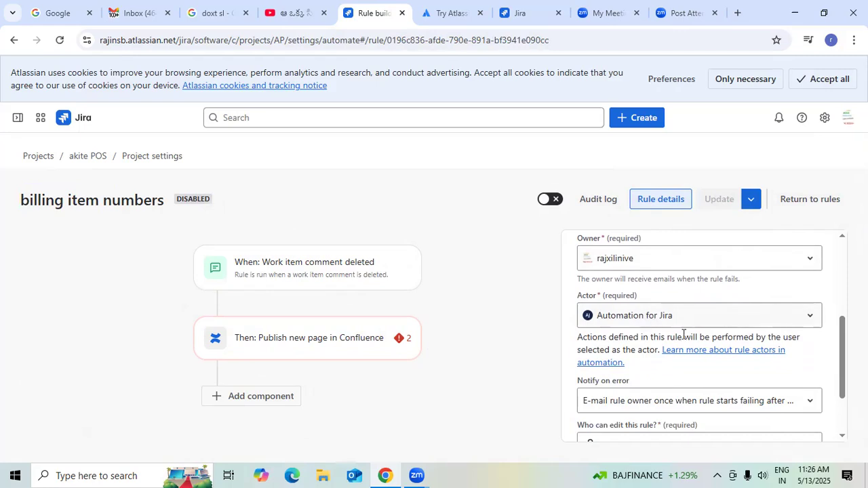
pyautogui.scroll(-2, 697, 323)
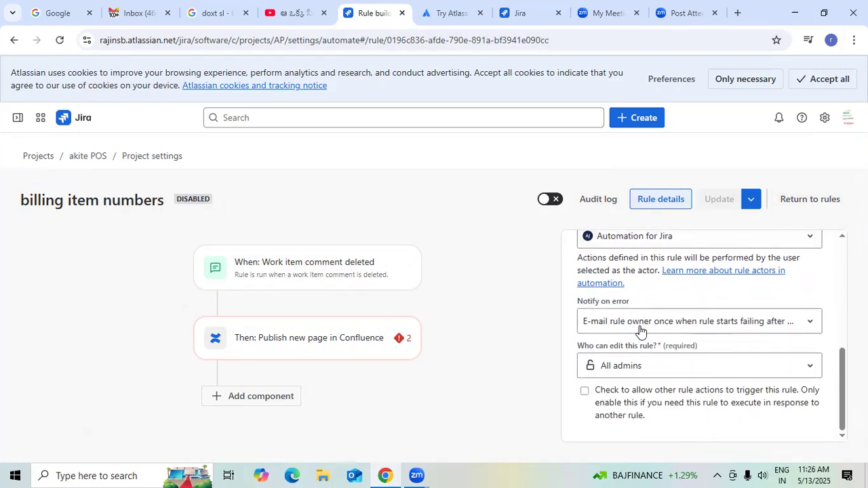
pyautogui.scroll(3, 689, 343)
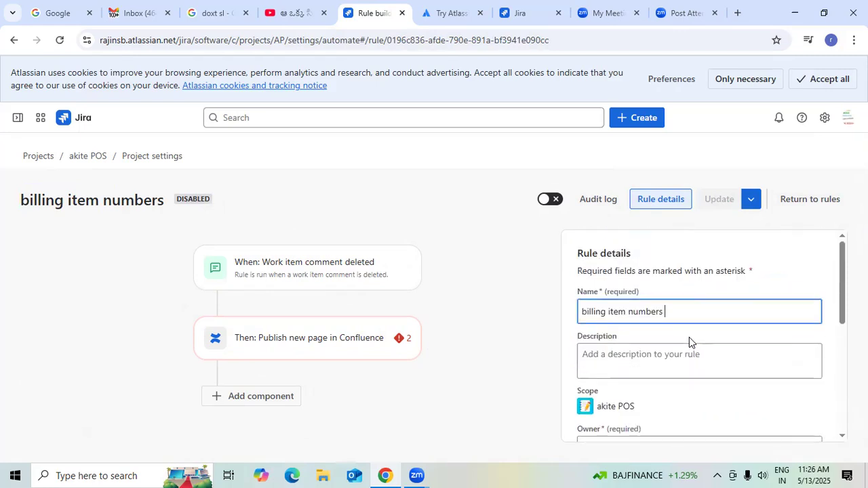
pyautogui.click(791, 202)
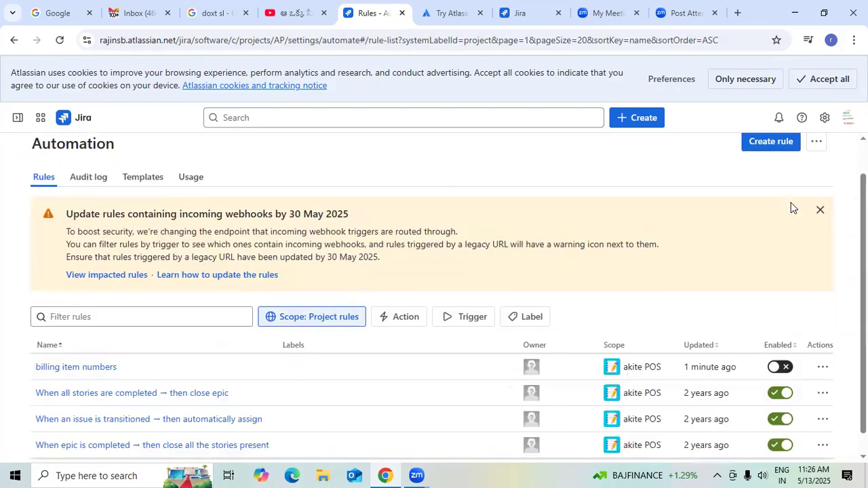
pyautogui.scroll(-2, 479, 398)
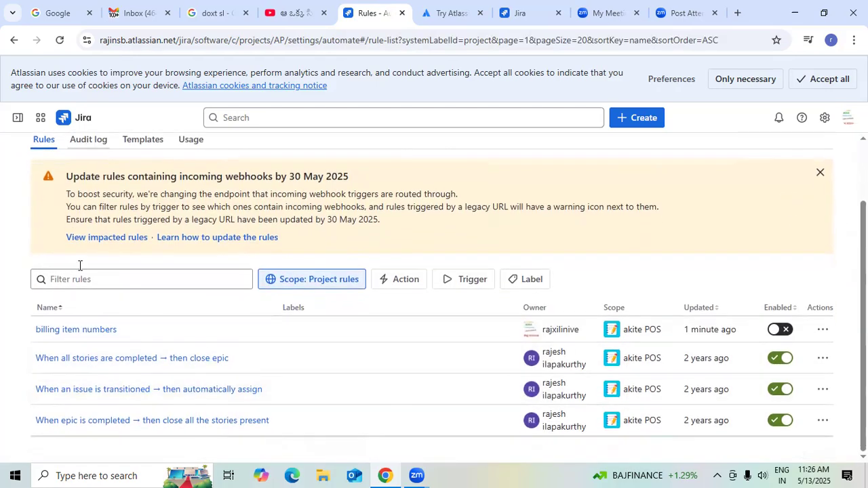